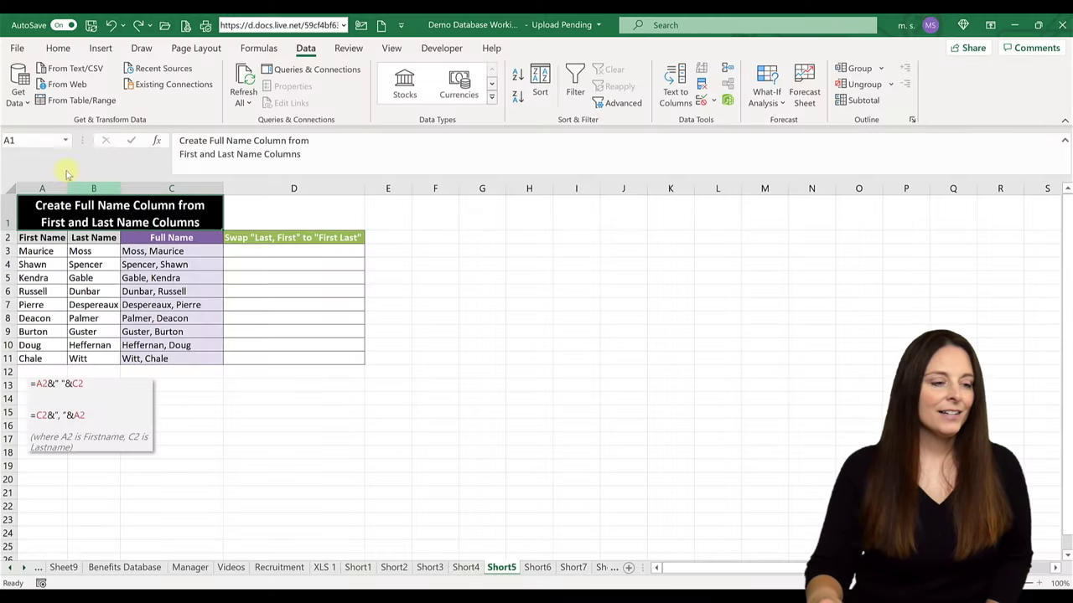
# Step: Clear the First Name and Last Name entries in A3:B11 with Clear Contents
pyautogui.click(42, 265)
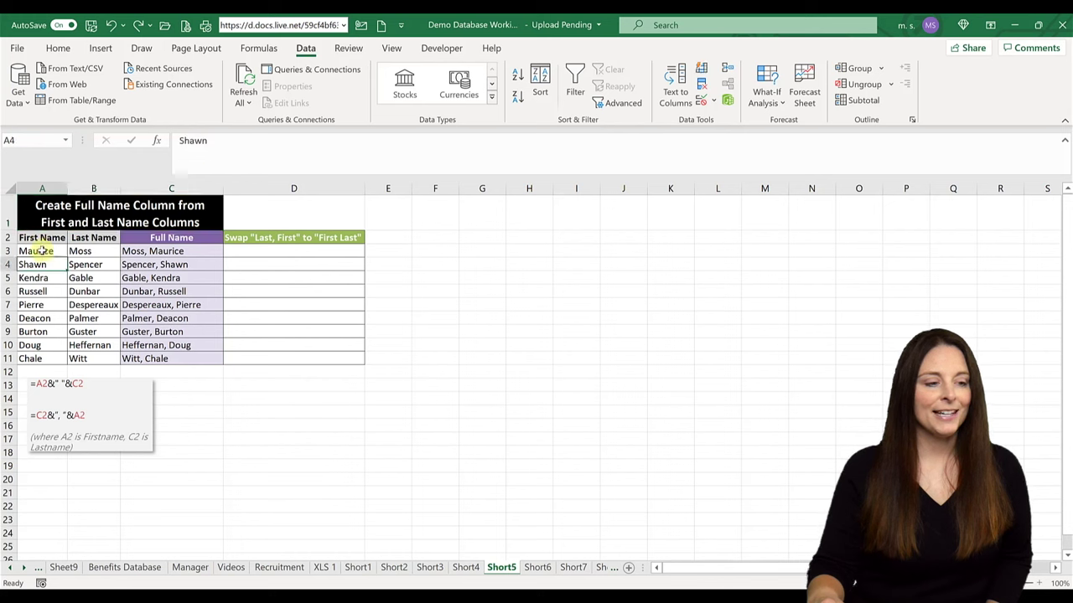
pyautogui.moveTo(37, 252); pyautogui.dragTo(89, 359)
pyautogui.rightClick(81, 323)
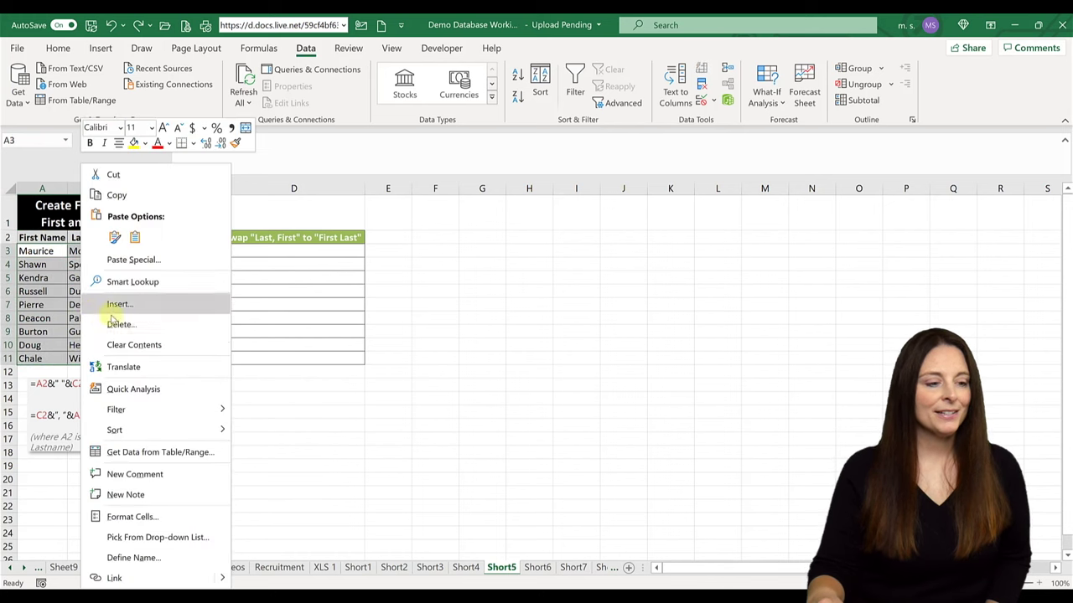
pyautogui.click(134, 344)
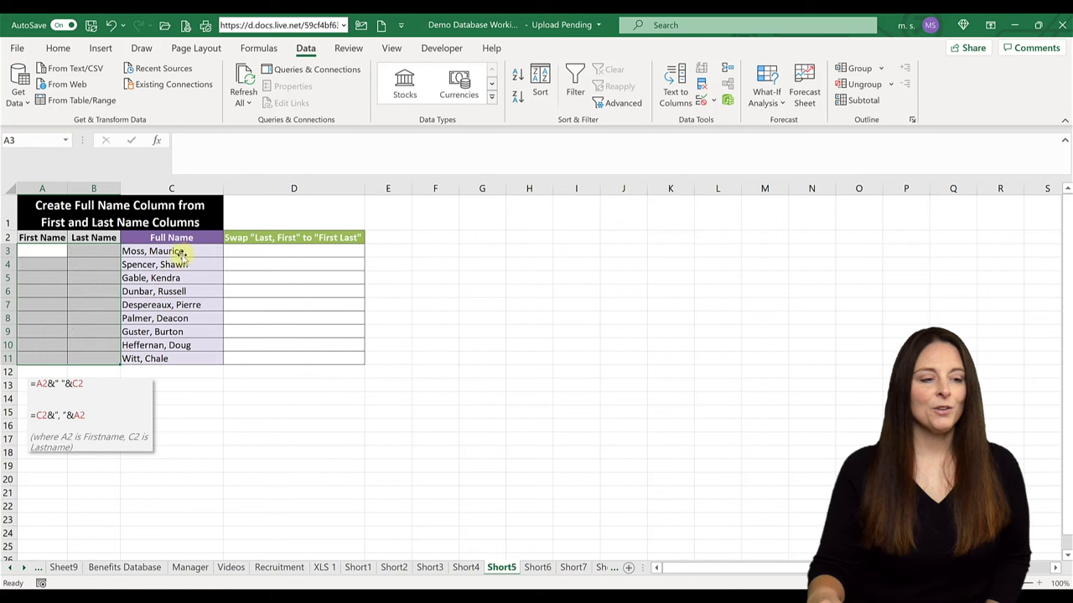
pyautogui.click(183, 263)
pyautogui.click(198, 238)
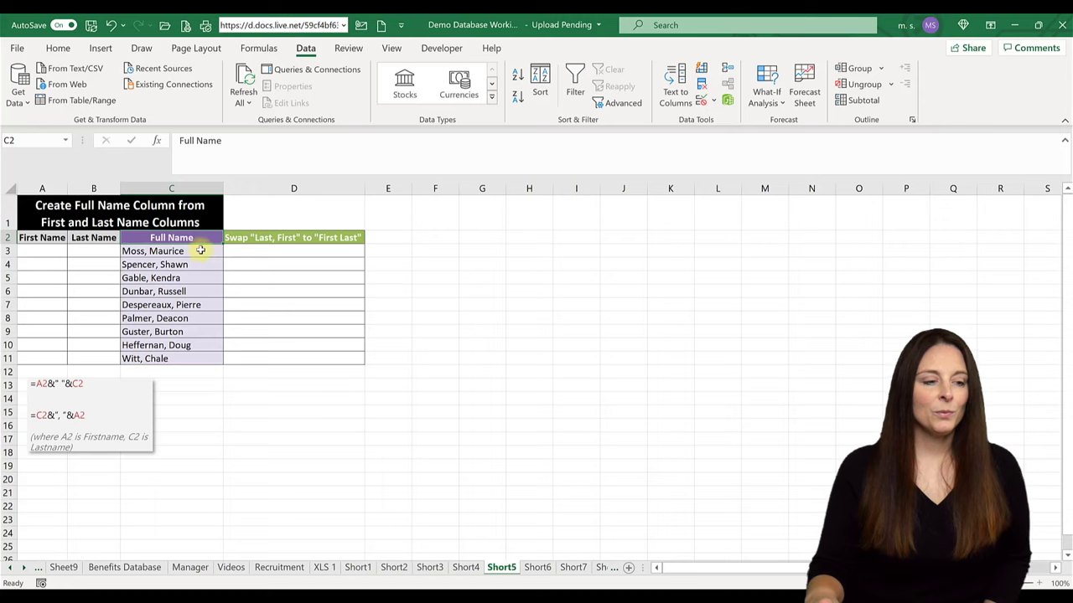
# Step: Copy the nine names in C3:C11 and paste them into D3:D11
pyautogui.moveTo(201, 250); pyautogui.dragTo(193, 355)
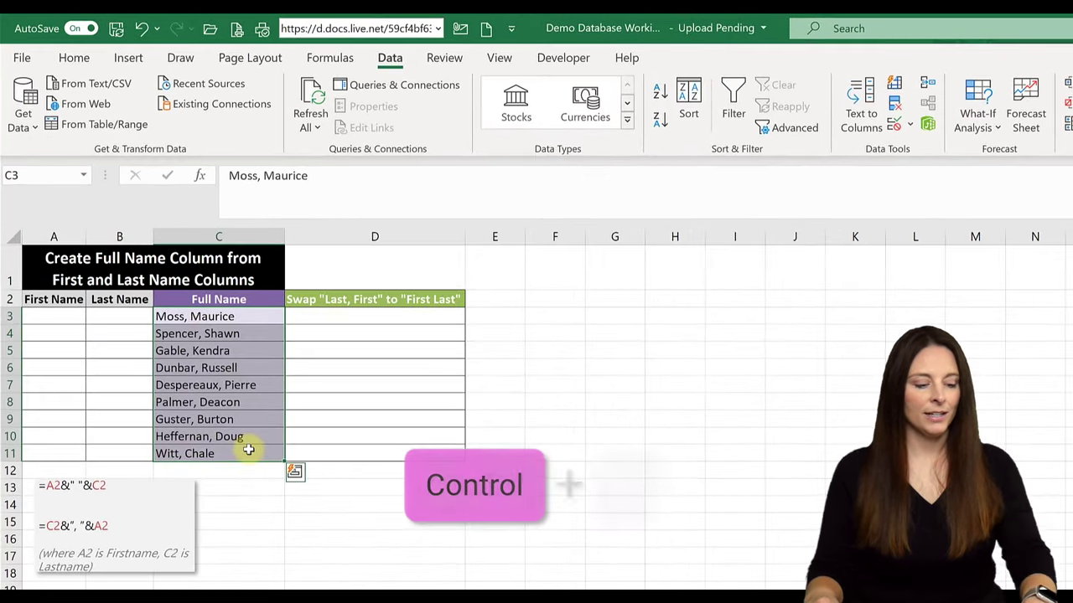
pyautogui.hotkey('ctrl', 'c')
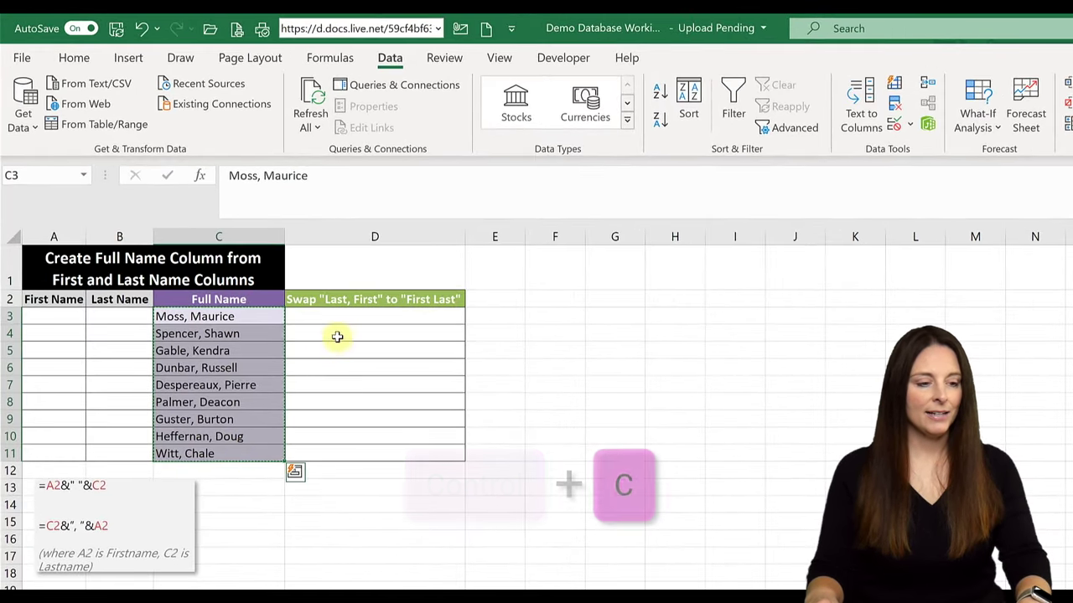
pyautogui.click(341, 316)
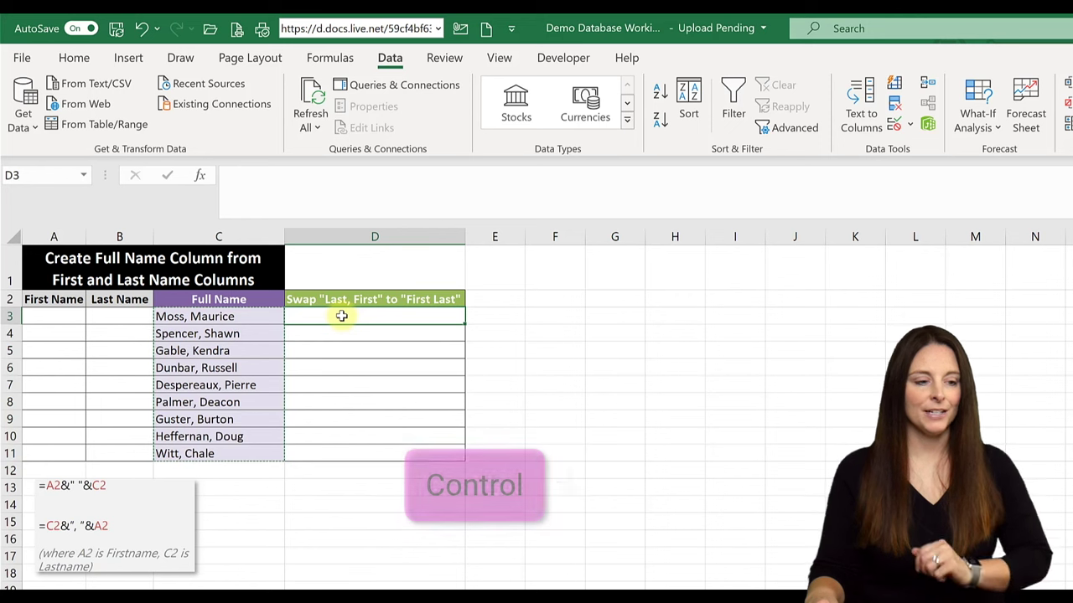
pyautogui.hotkey('ctrl', 'v')
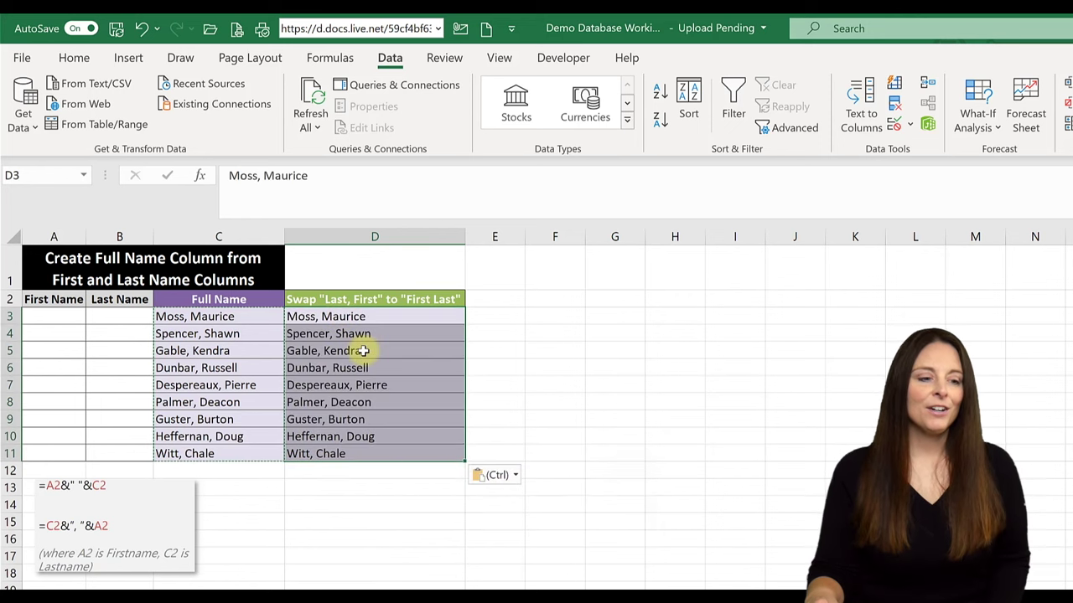
pyautogui.click(453, 347)
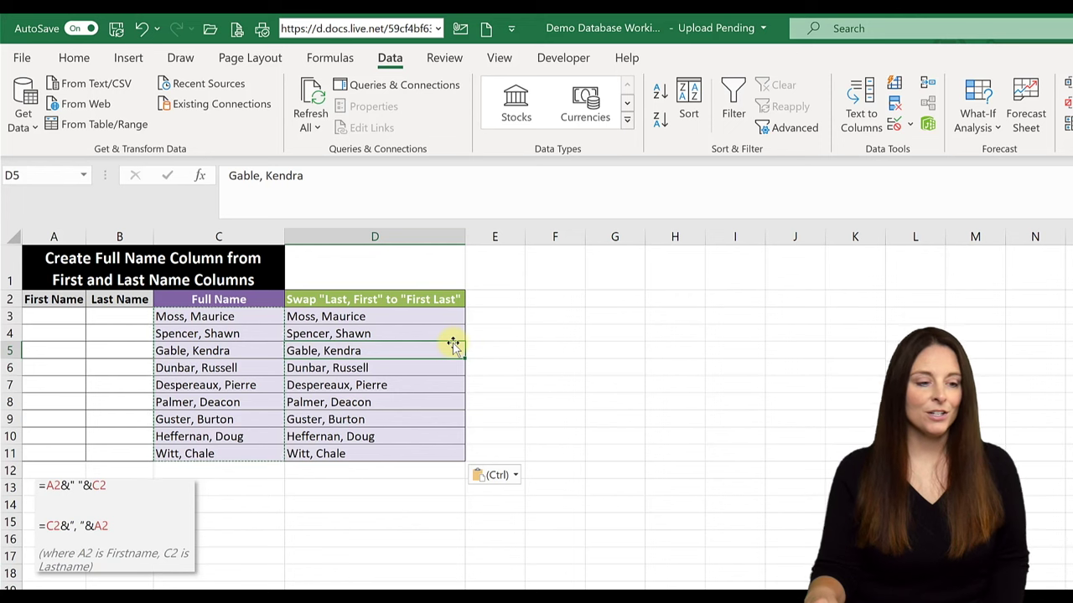
pyautogui.moveTo(399, 319); pyautogui.dragTo(406, 452)
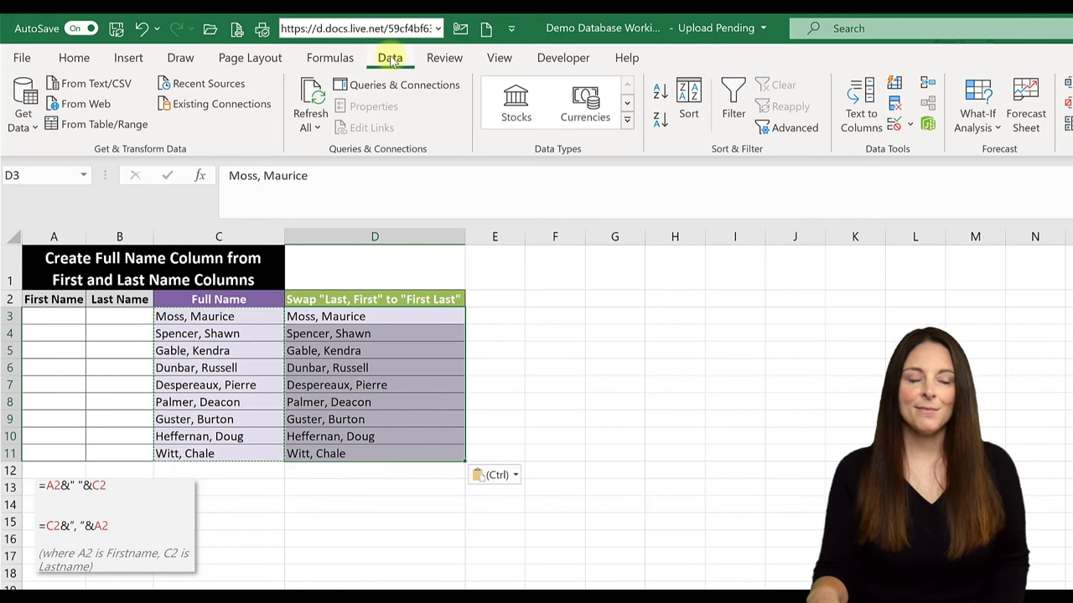
# Step: Split D3:D11 with Text to Columns, Delimited, using Comma as the only delimiter
pyautogui.click(872, 132)
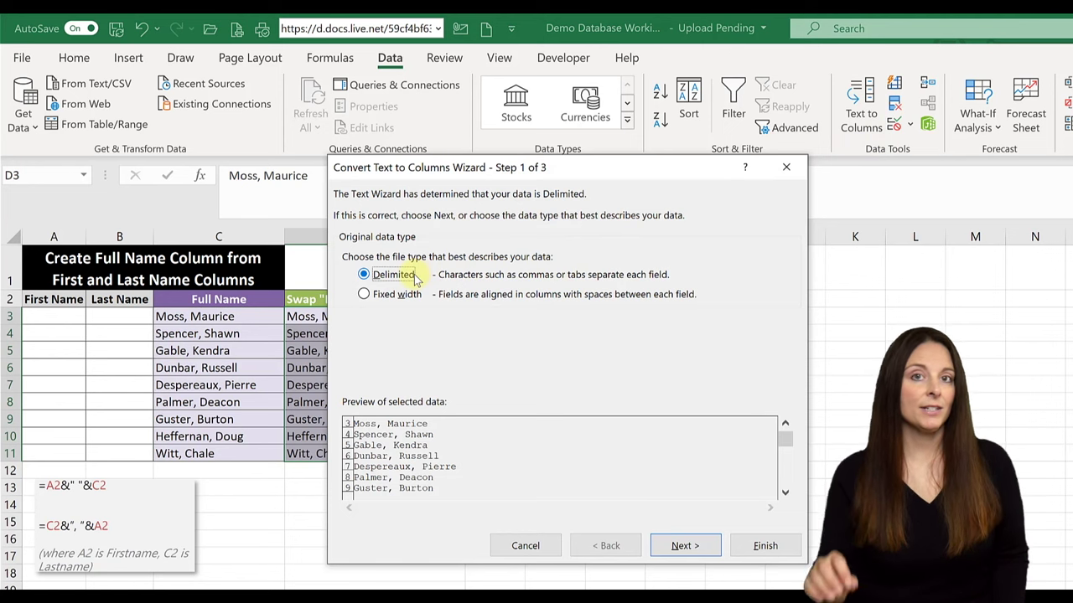
pyautogui.click(684, 546)
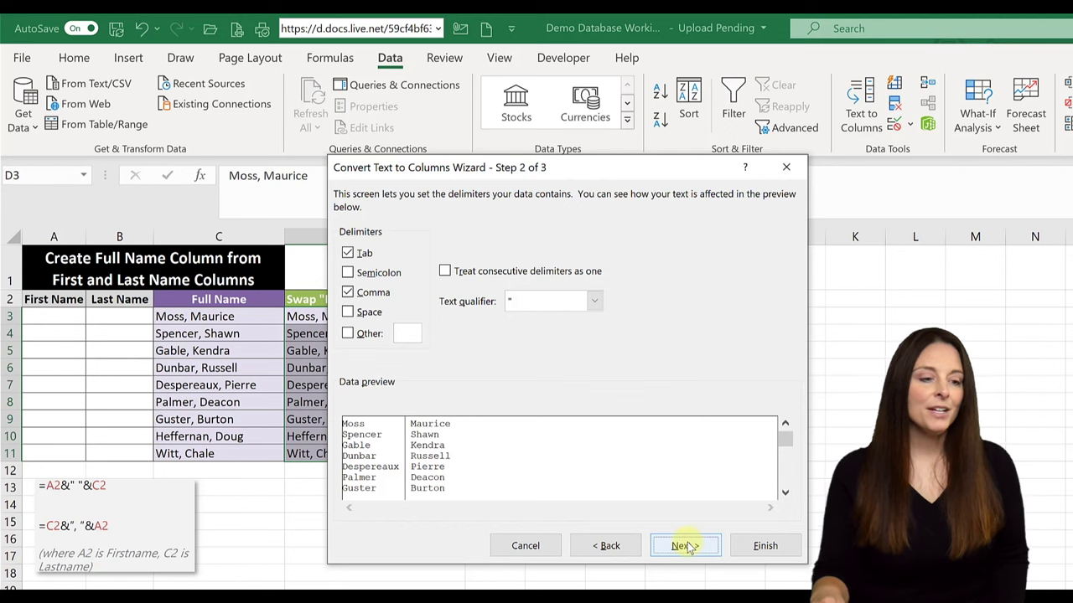
pyautogui.click(352, 254)
pyautogui.click(347, 294)
pyautogui.click(346, 293)
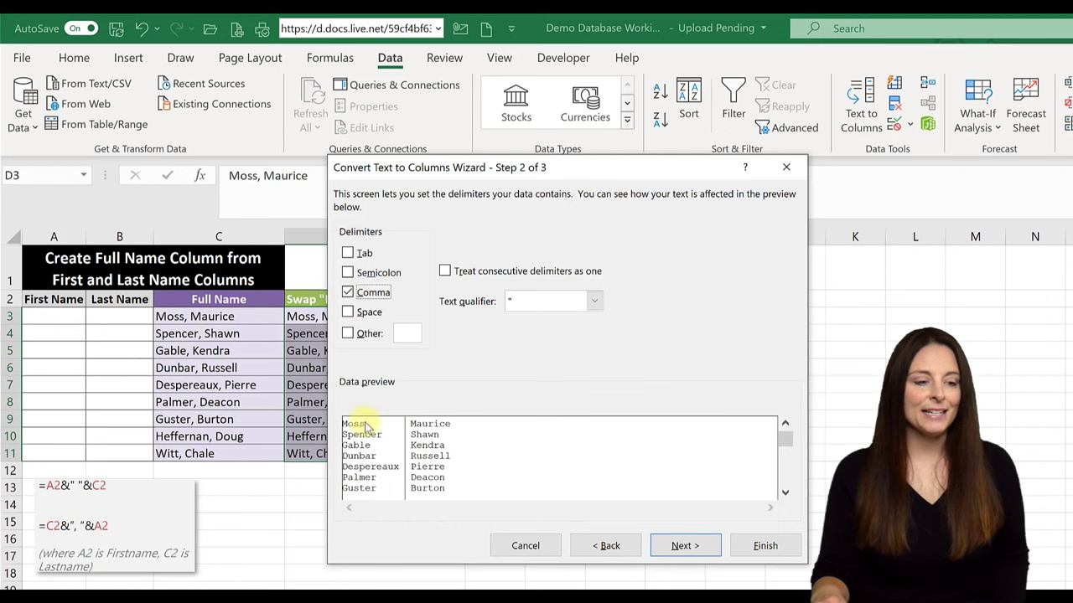
pyautogui.click(423, 433)
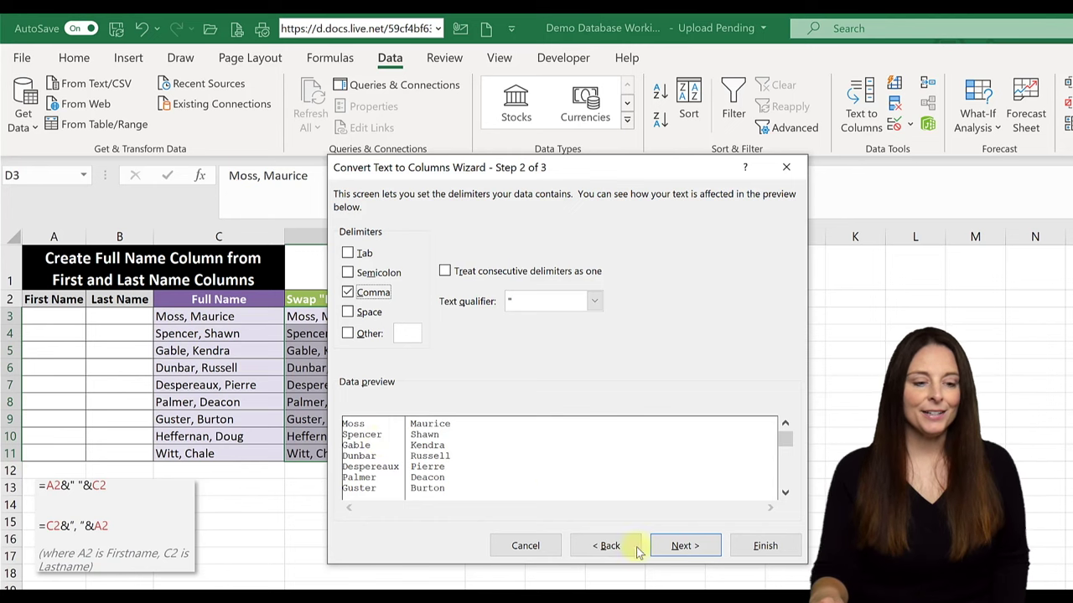
pyautogui.click(692, 551)
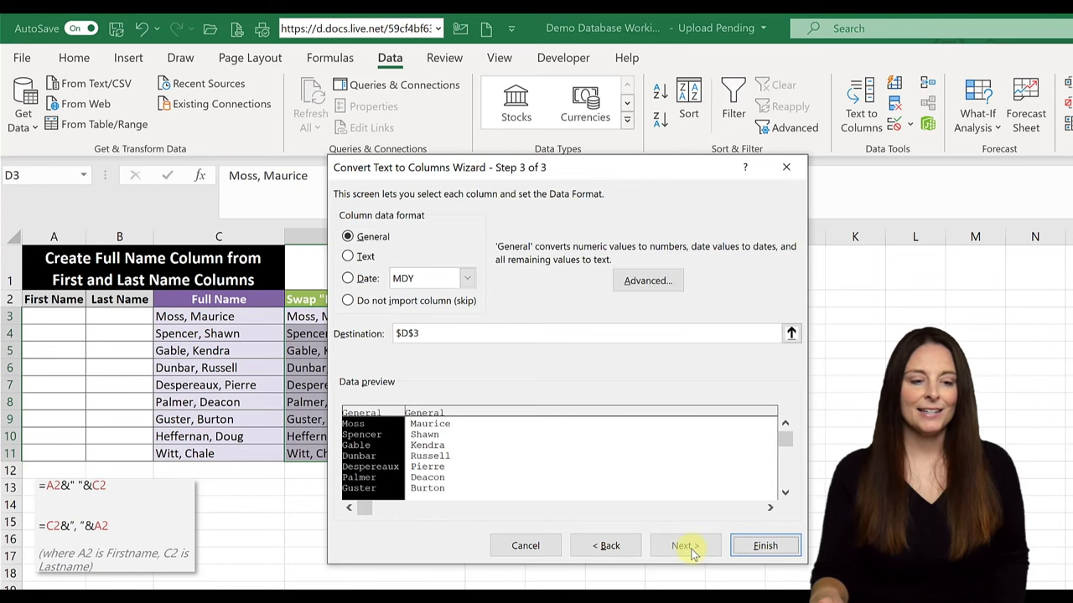
pyautogui.click(766, 546)
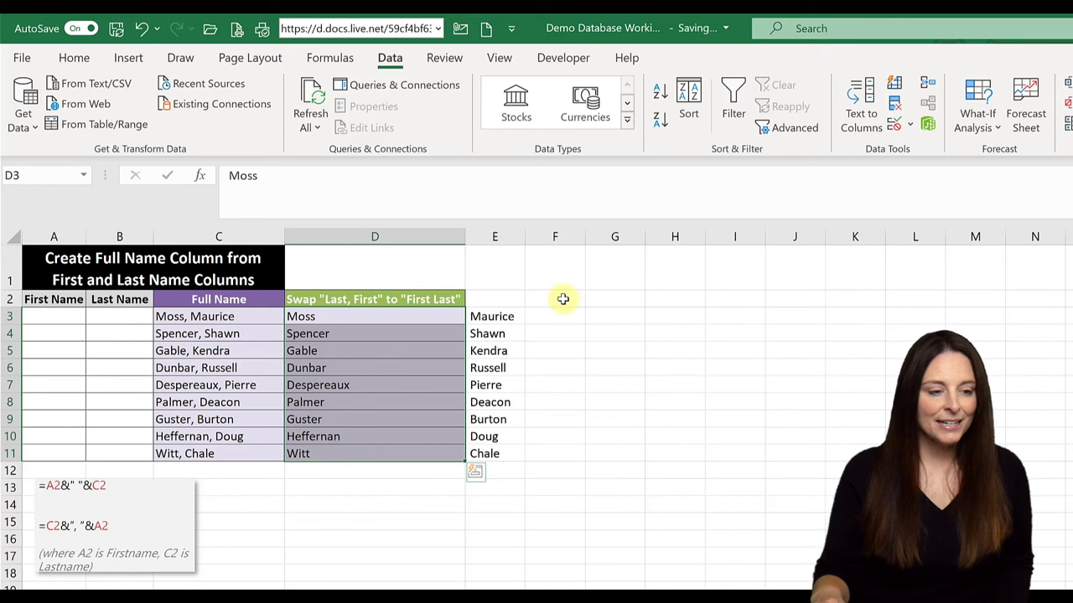
# Step: Copy the D2 Swap header into F2 and widen column F to fit it
pyautogui.press('Up')
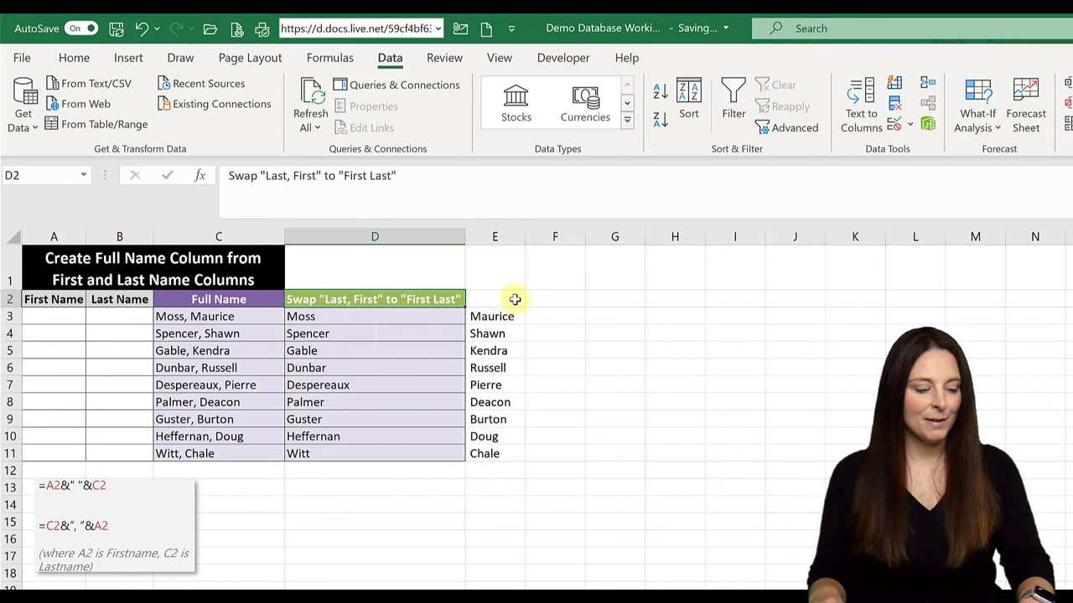
pyautogui.hotkey('ctrl', 'c')
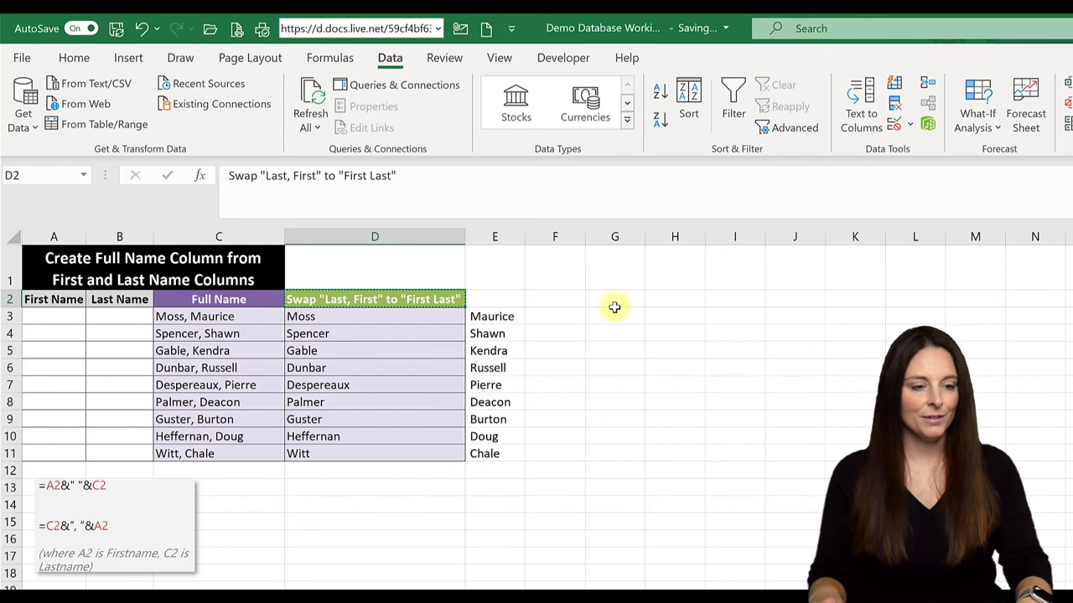
pyautogui.click(553, 300)
pyautogui.hotkey('ctrl', 'v')
pyautogui.moveTo(592, 235); pyautogui.dragTo(661, 239)
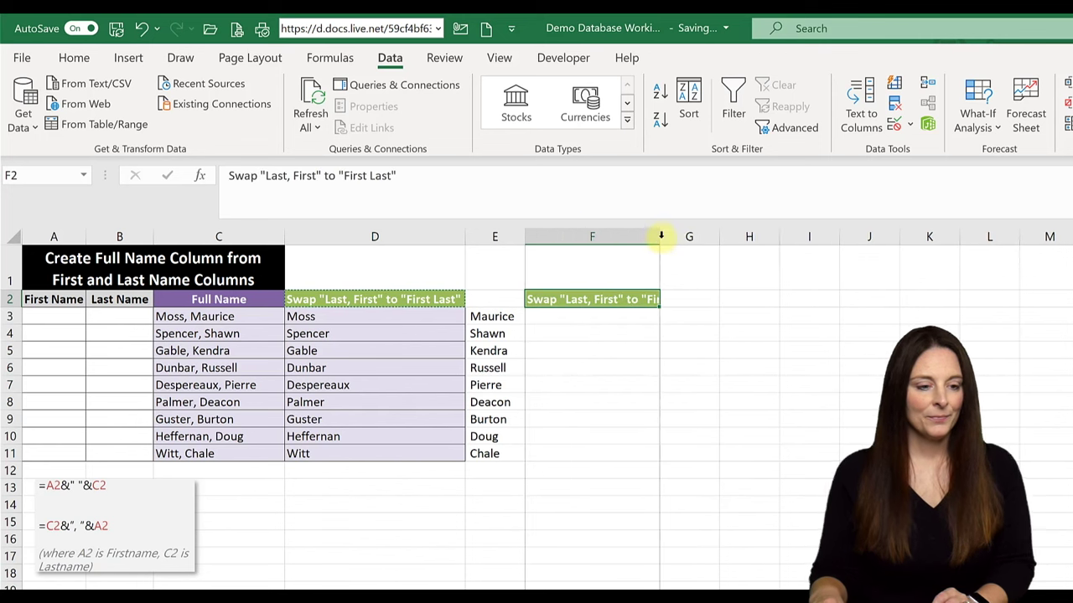
# Step: Enter =E3&" "&D3 in F3 and fill it down to F11
pyautogui.doubleClick(661, 236)
pyautogui.click(559, 317)
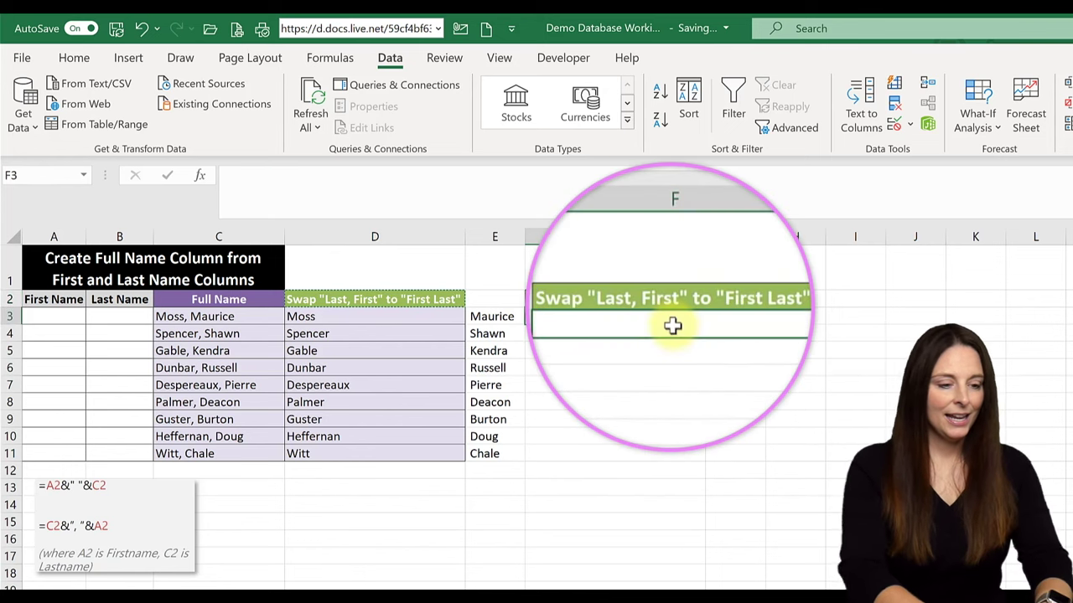
pyautogui.write('=')
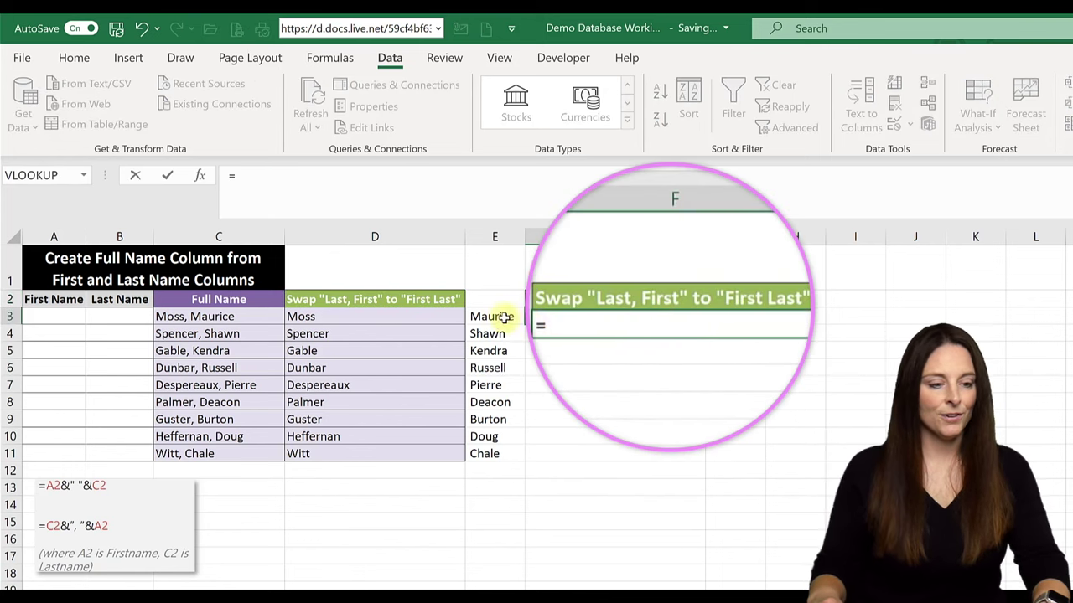
pyautogui.click(492, 317)
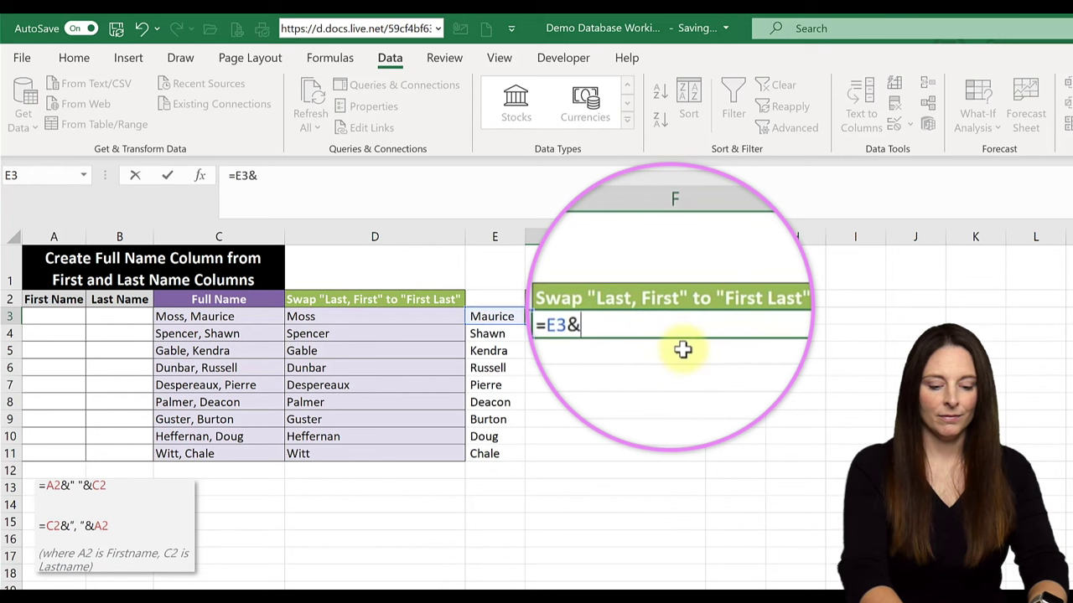
pyautogui.write('&" ')
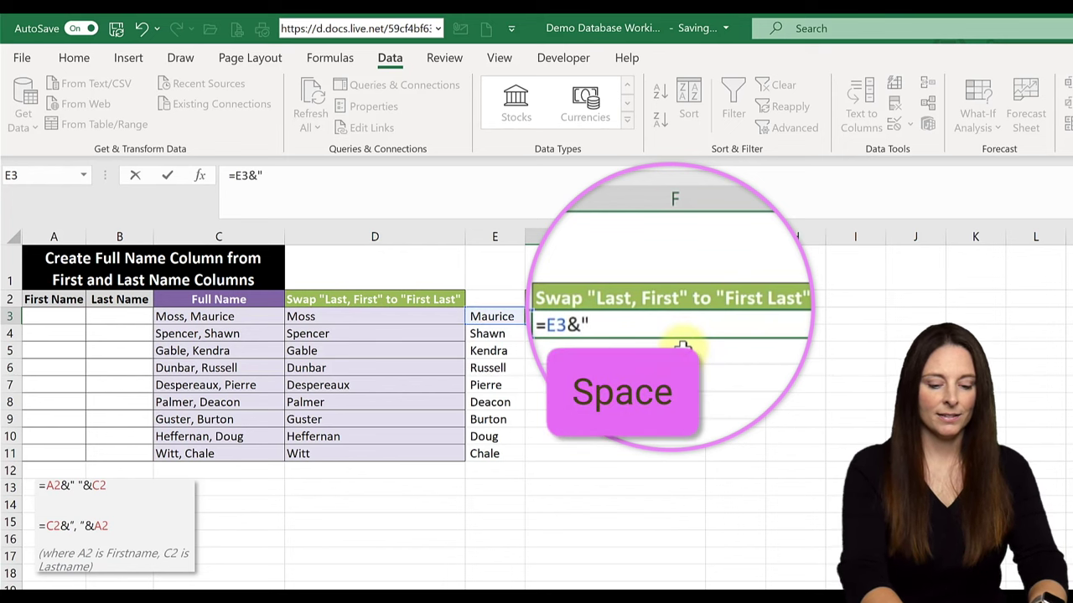
pyautogui.write('"&')
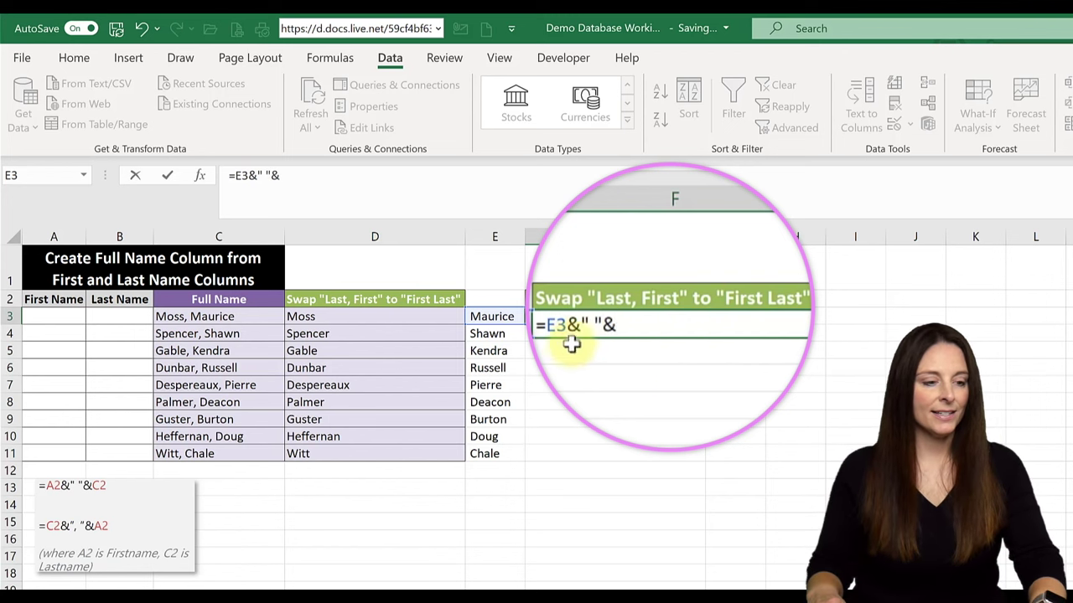
pyautogui.click(323, 314)
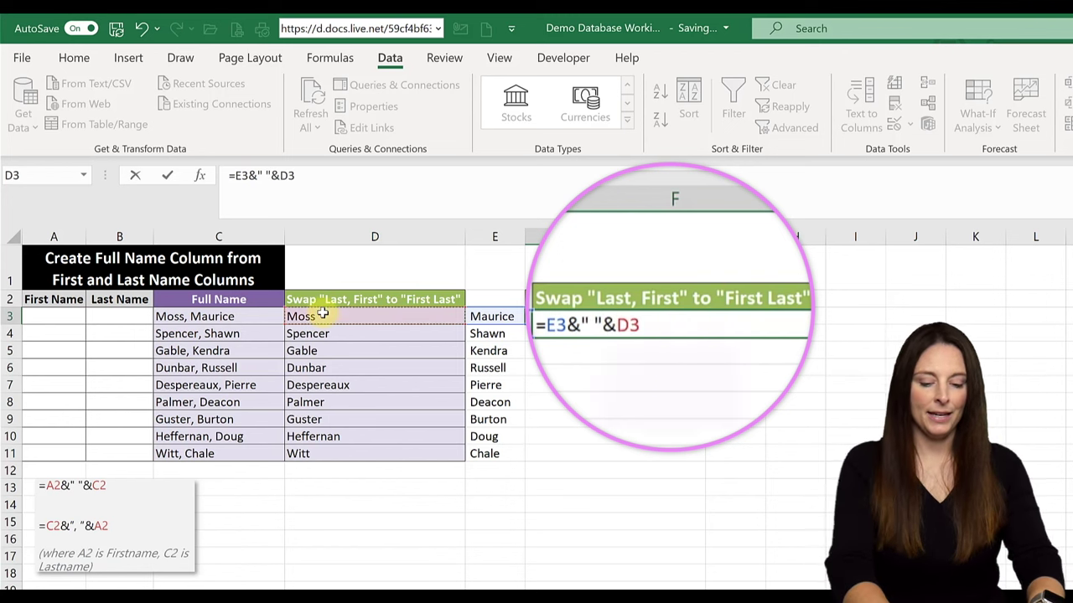
pyautogui.press('Return')
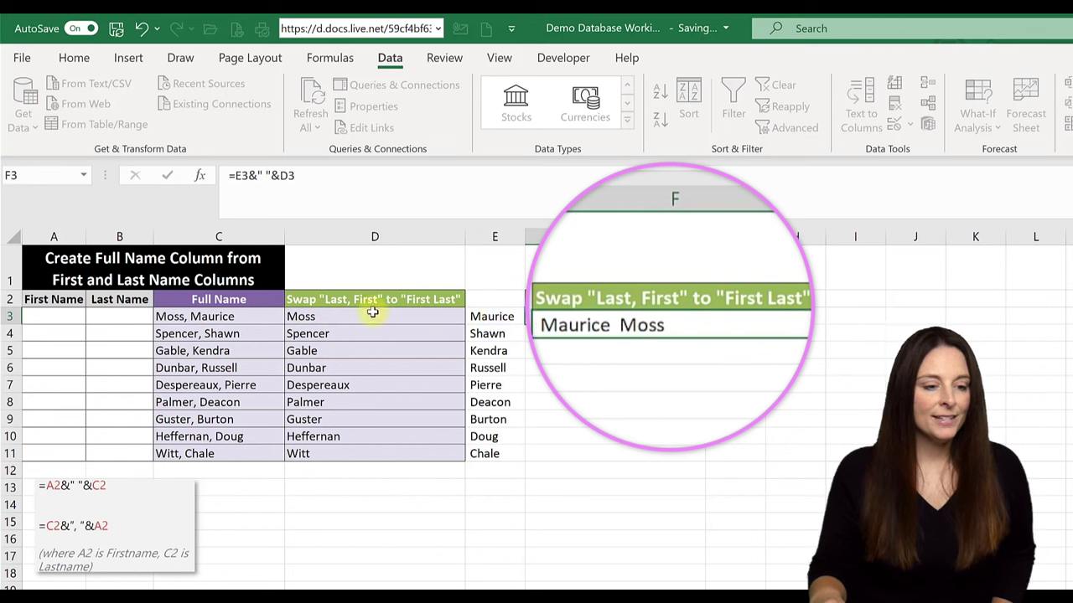
pyautogui.click(594, 313)
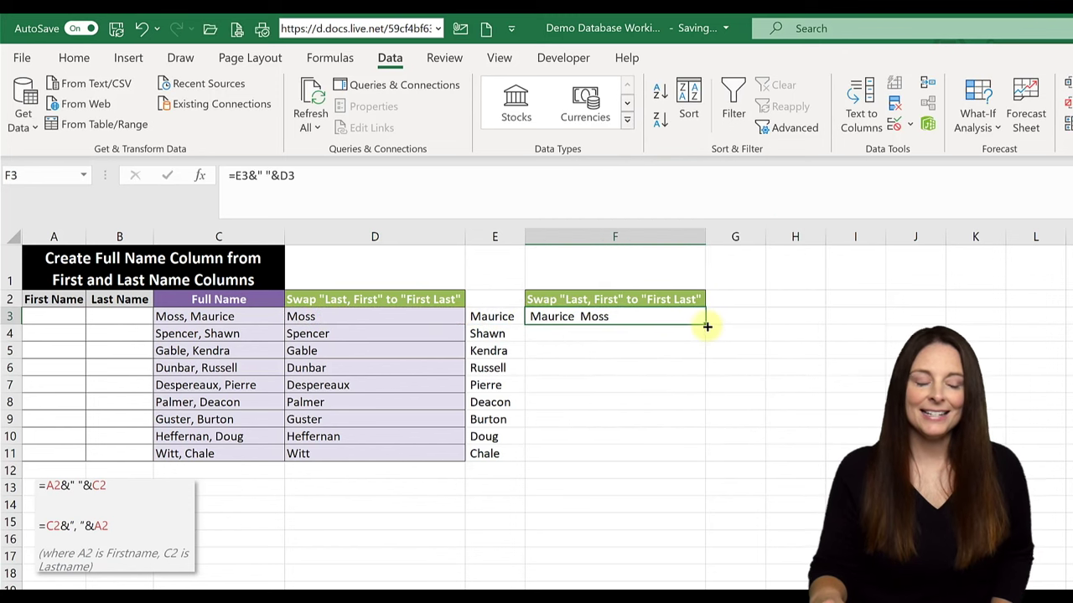
pyautogui.moveTo(706, 324); pyautogui.dragTo(694, 463)
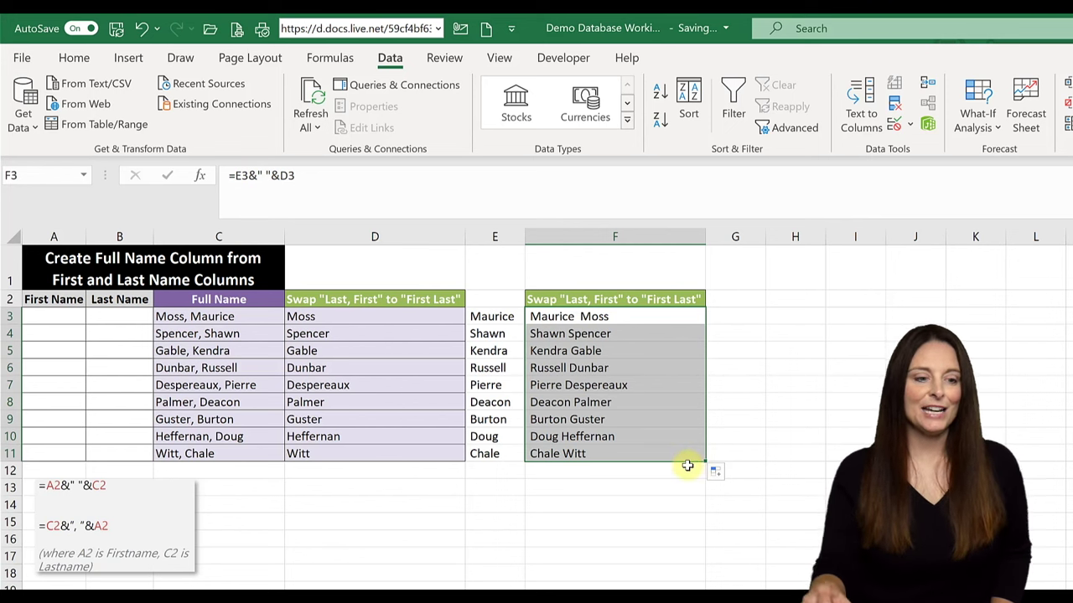
# Step: Copy F3:F11 and paste it back over itself with Paste Values
pyautogui.click(627, 317)
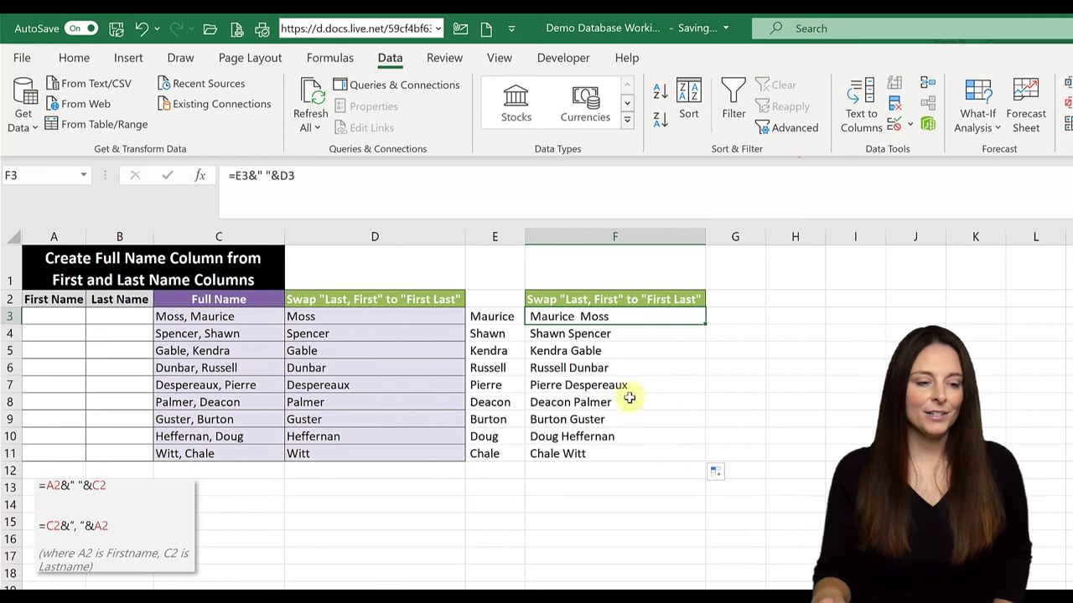
pyautogui.moveTo(629, 402); pyautogui.dragTo(632, 451)
pyautogui.rightClick(627, 369)
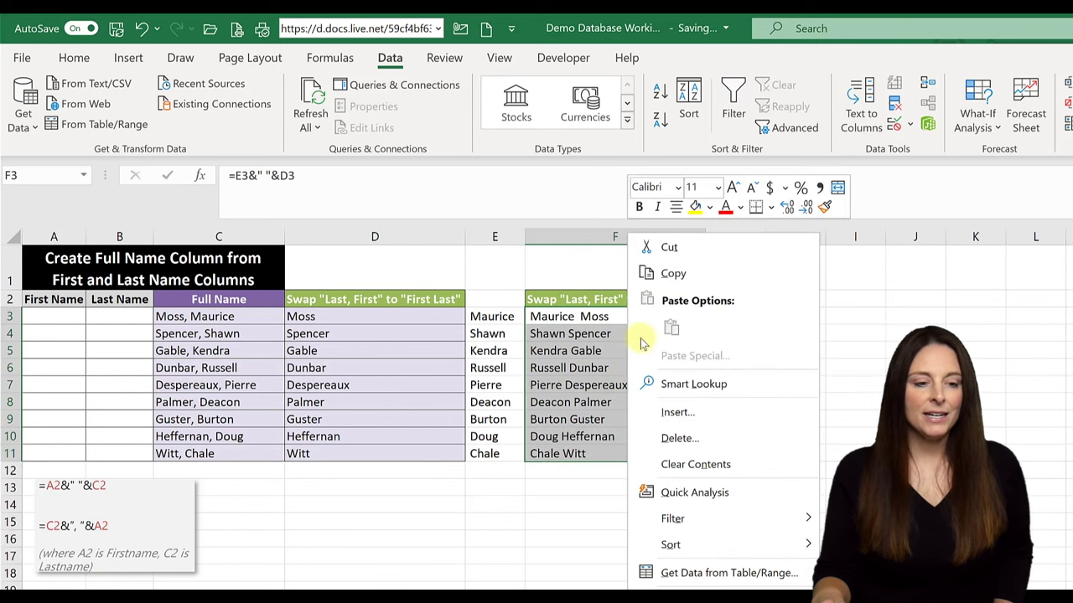
pyautogui.click(666, 272)
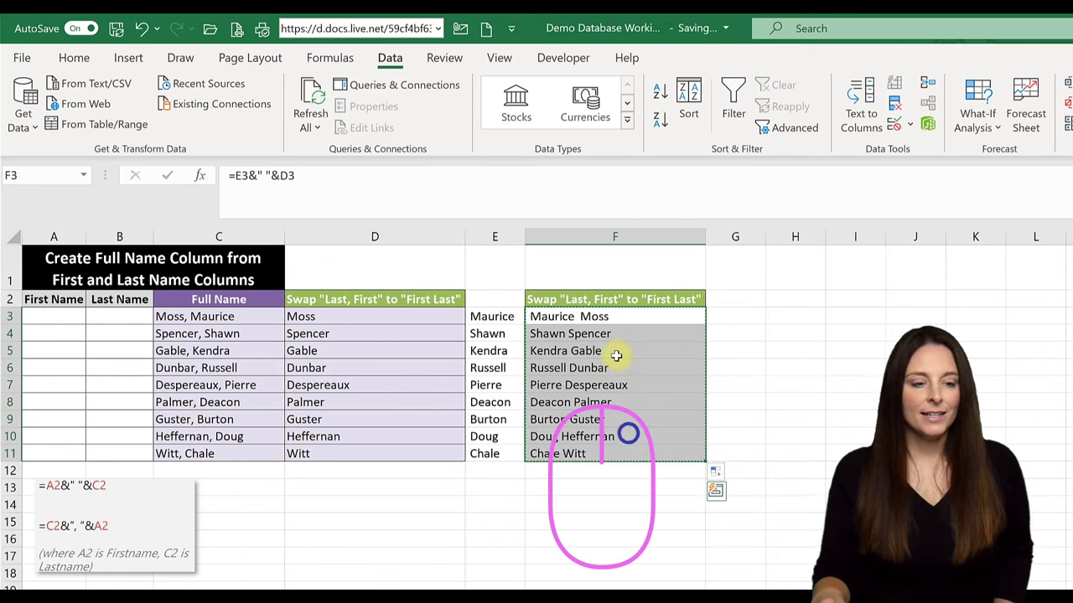
pyautogui.rightClick(616, 356)
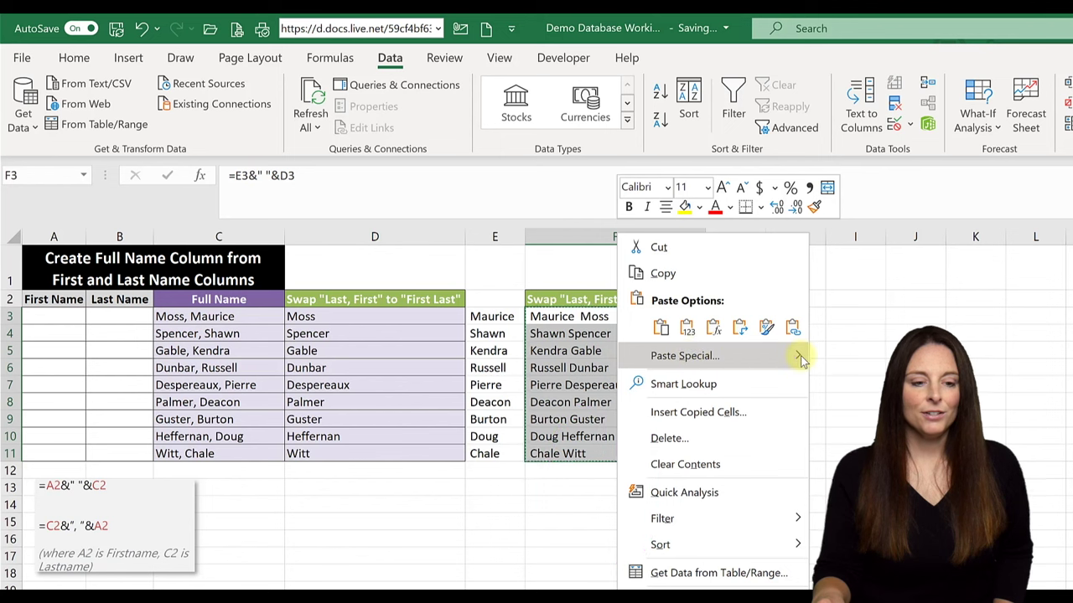
pyautogui.moveTo(802, 355)
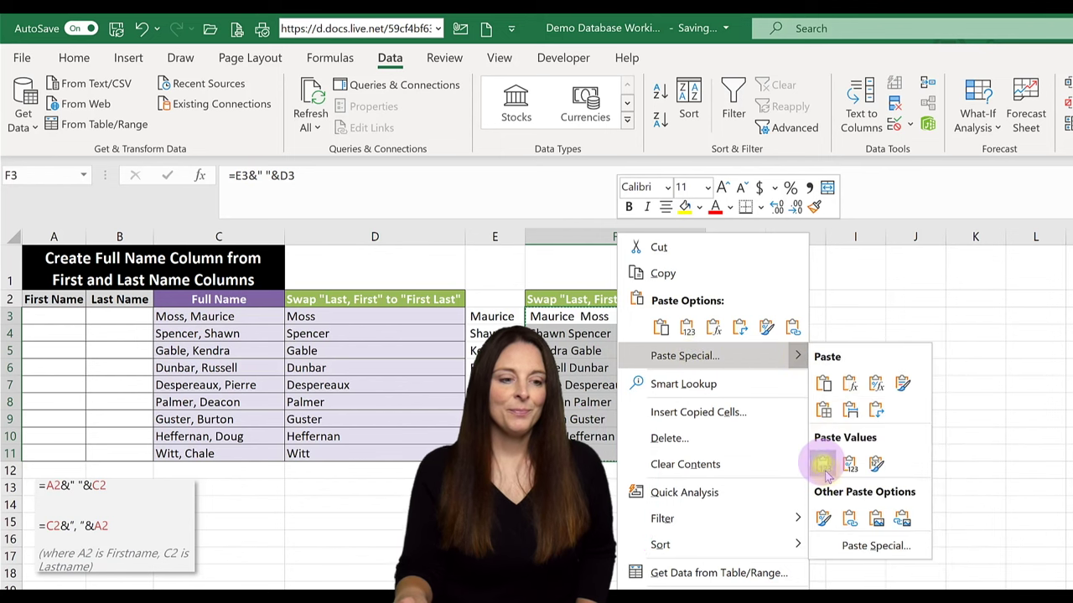
pyautogui.click(823, 468)
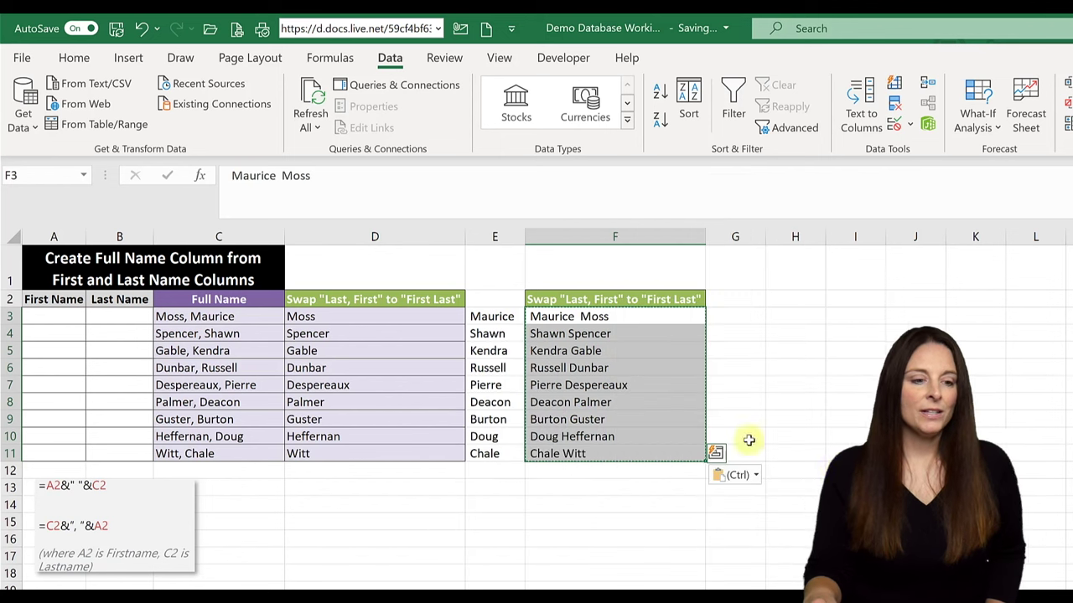
pyautogui.click(620, 336)
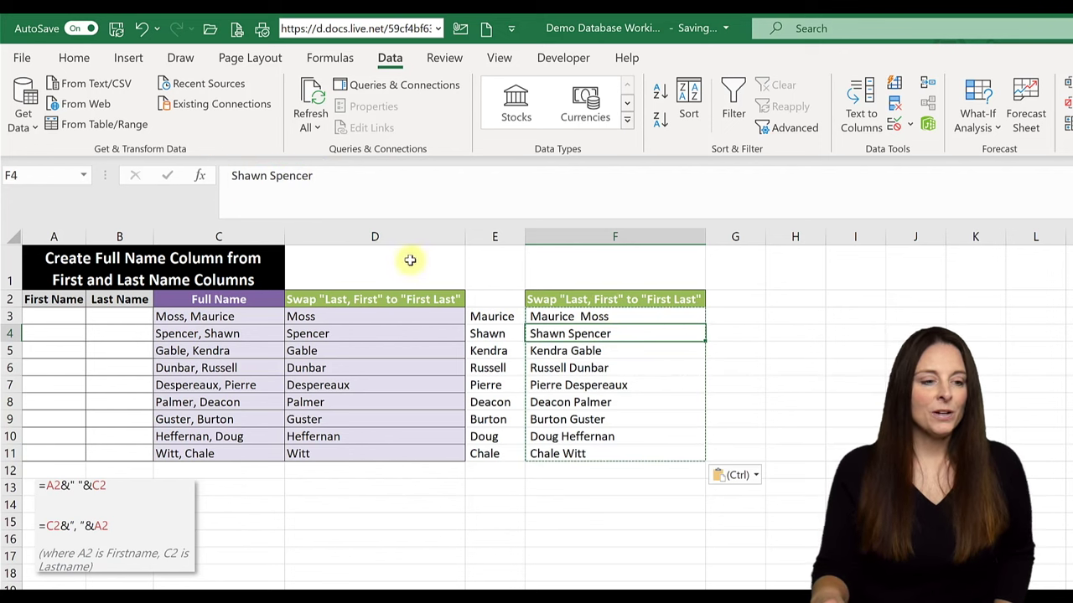
# Step: Delete the helper columns D and E
pyautogui.moveTo(401, 236); pyautogui.dragTo(493, 237)
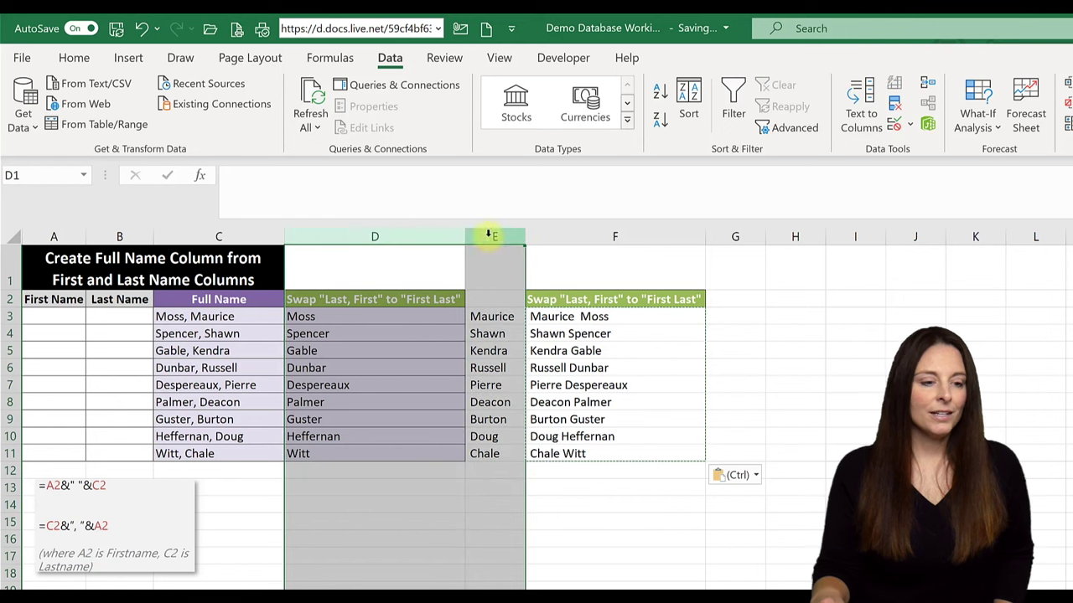
pyautogui.rightClick(491, 238)
pyautogui.click(555, 416)
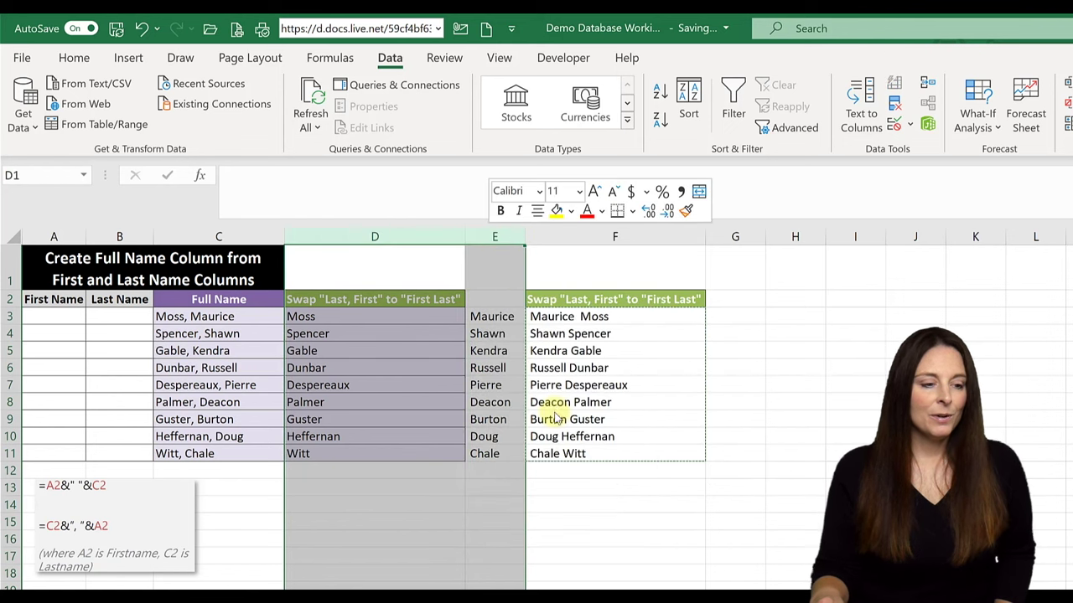
pyautogui.click(226, 300)
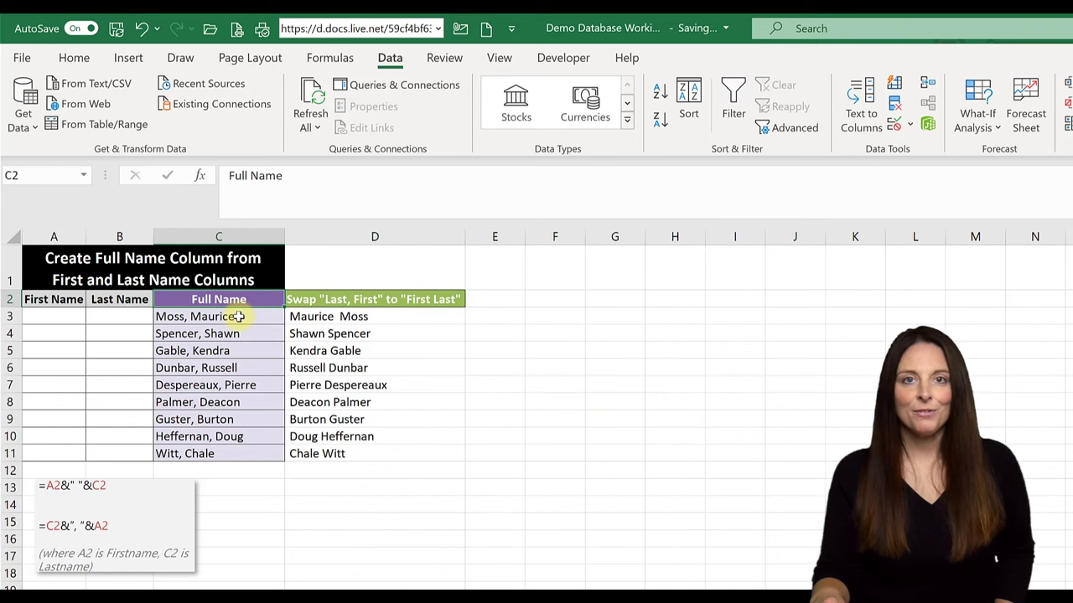